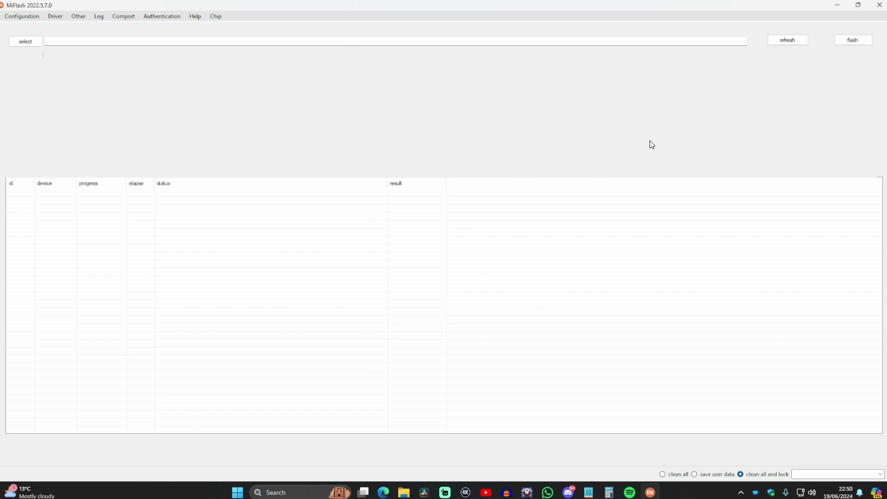
Step: Refresh the device list and dismiss the unhandled exception error with Continue
left_click(787, 40)
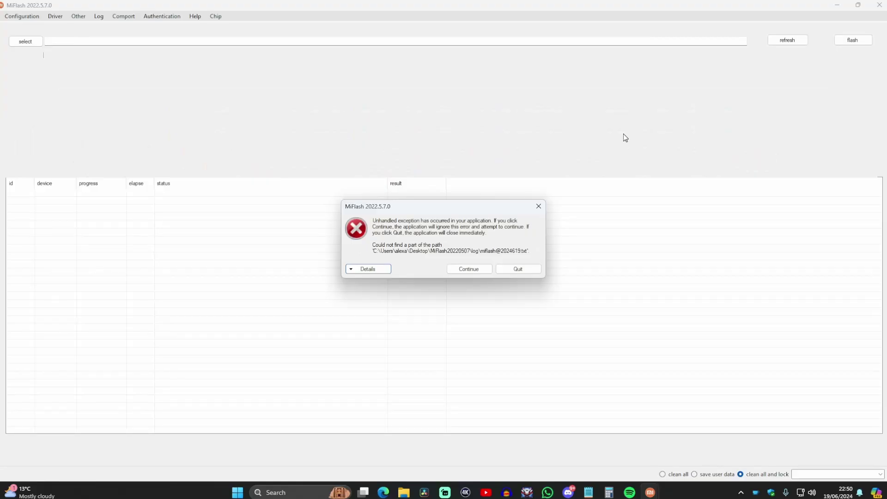
left_click(462, 272)
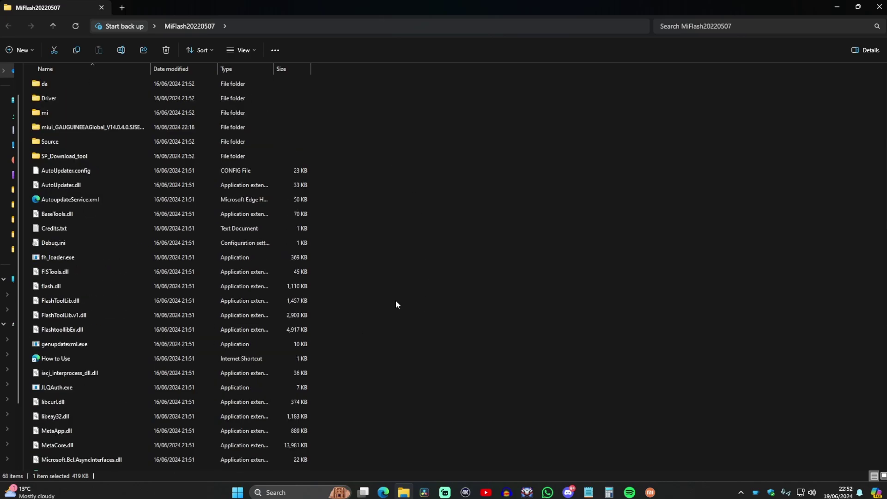
scroll(284, 215, "down", 15)
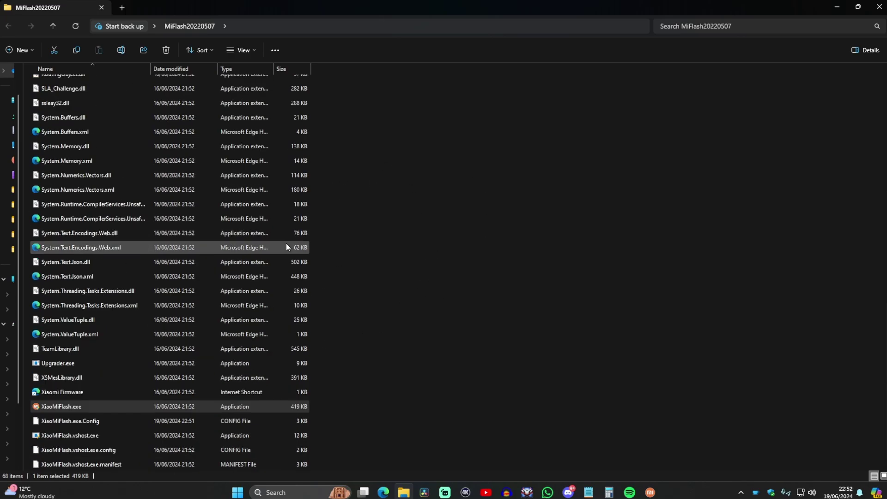
Step: Relaunch XiaoMiFlash.exe, refresh the device list, and dismiss the recurring log-path exception
double_click(130, 409)
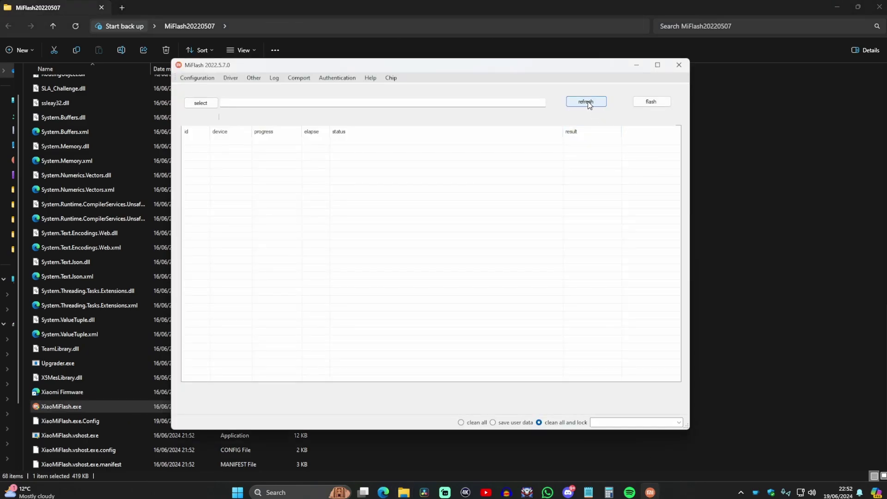
left_click(588, 102)
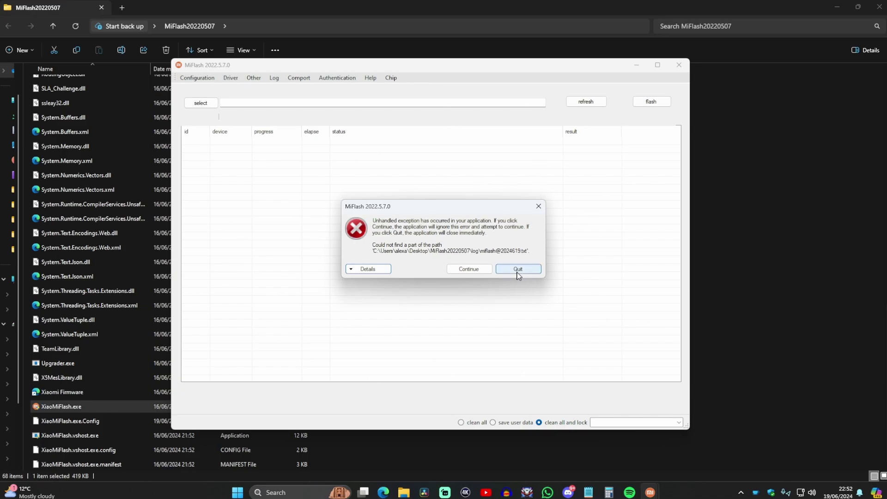
left_click(469, 269)
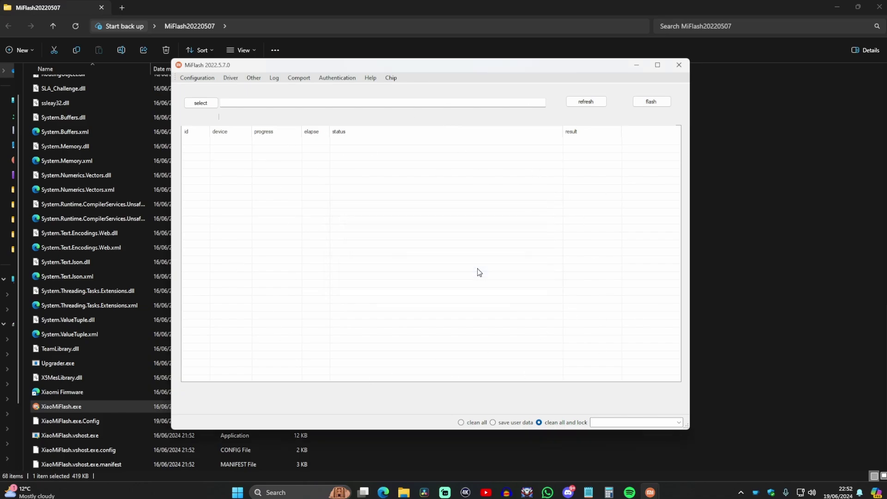
Step: Create a new folder named 'Log' inside the MiFlash20220507 installation folder
left_click(351, 55)
scroll(409, 262, "up", 10)
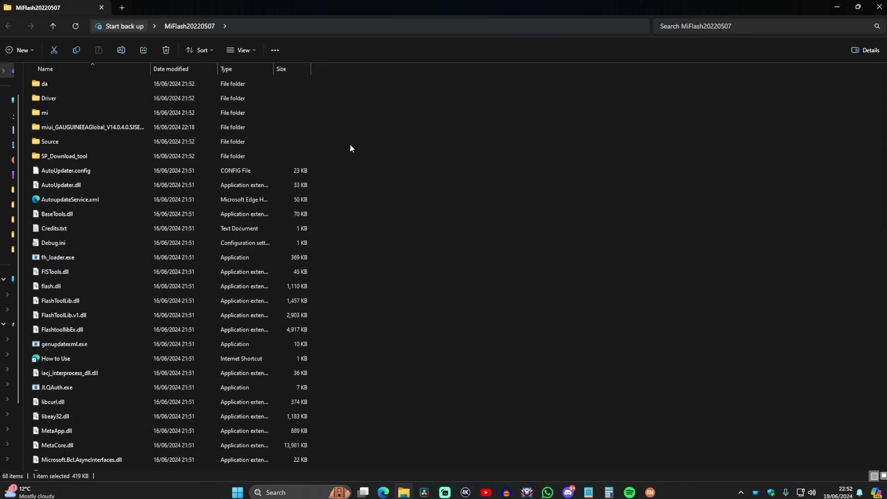
left_click(372, 138)
right_click(366, 139)
mouse_move(389, 194)
left_click(533, 196)
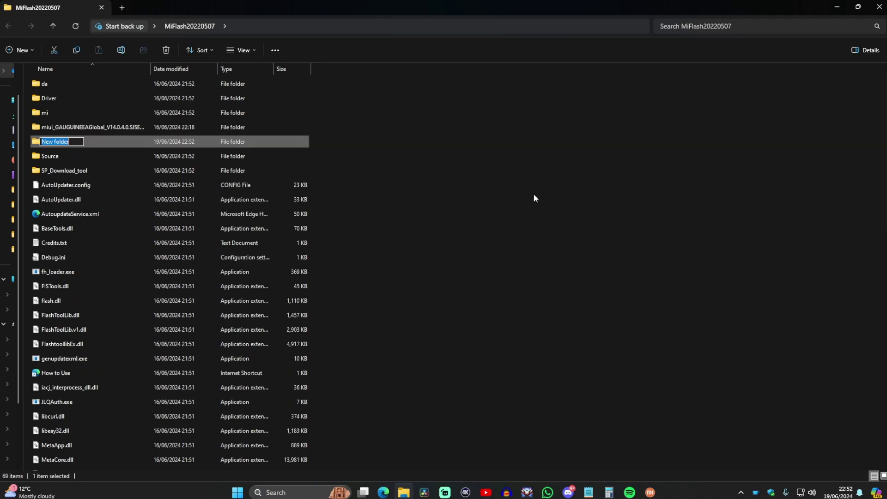
type("Log")
key("Return")
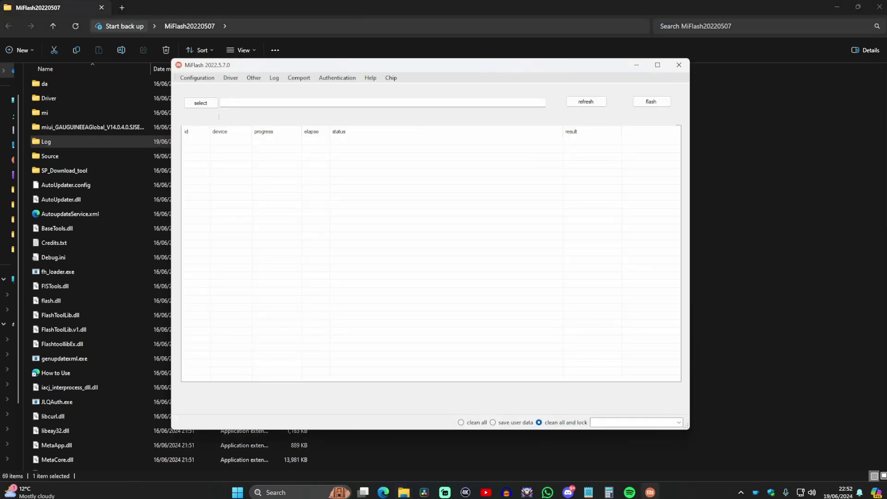
Step: Refresh MiFlash so the connected phone appears as device 1 with its serial ID
left_click(589, 101)
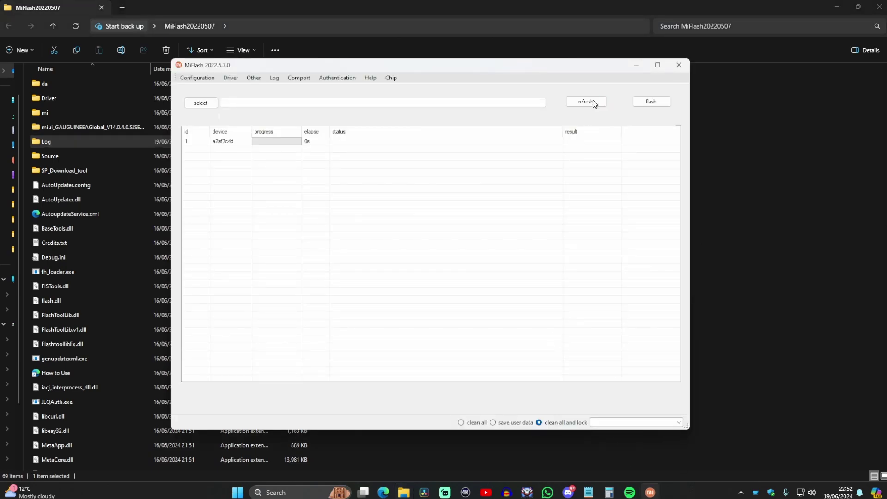